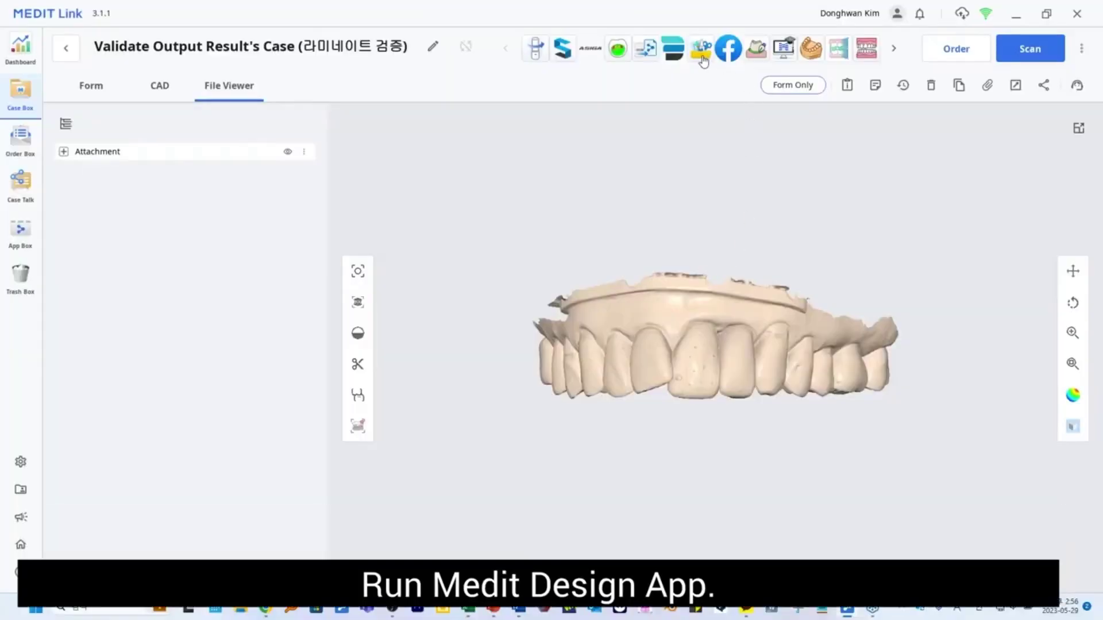
# - Open the Validate Output Result's Case in Medit Design to list its three STL files
pyautogui.click(702, 56)
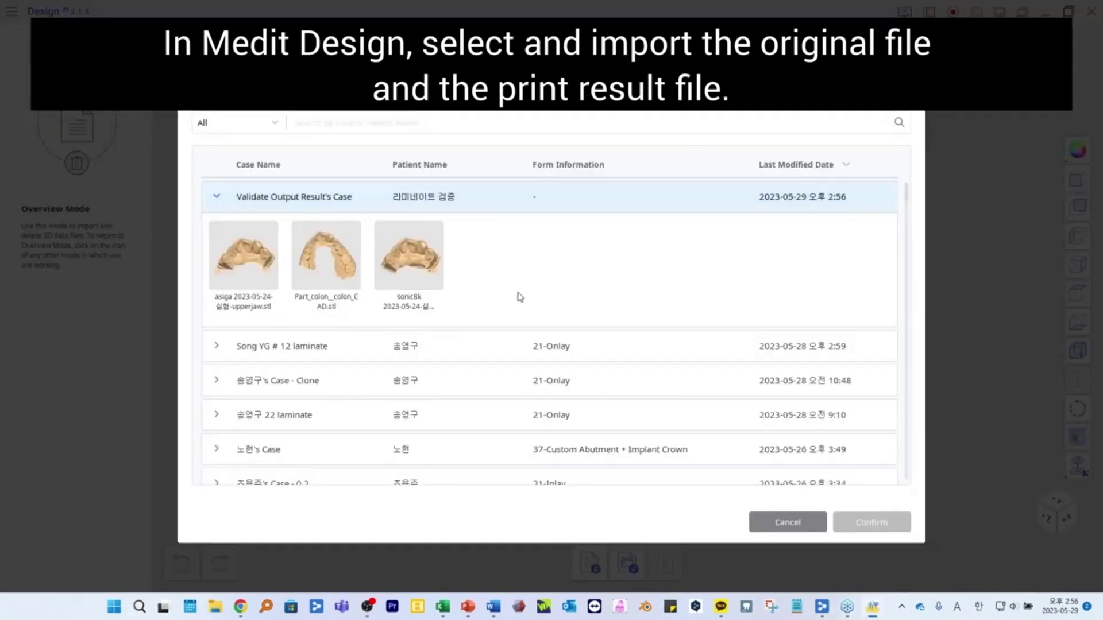
# - Import all three STL models and turn them to a frontal view
pyautogui.moveTo(520, 297); pyautogui.dragTo(183, 241)
pyautogui.click(871, 522)
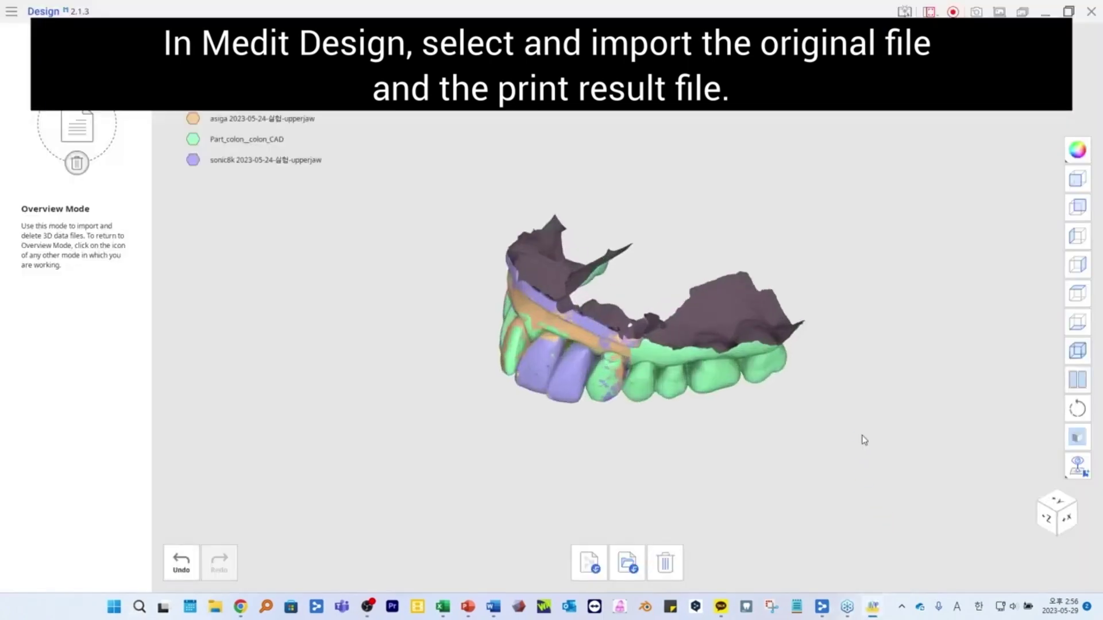
pyautogui.moveTo(753, 426); pyautogui.dragTo(915, 355, button='right')
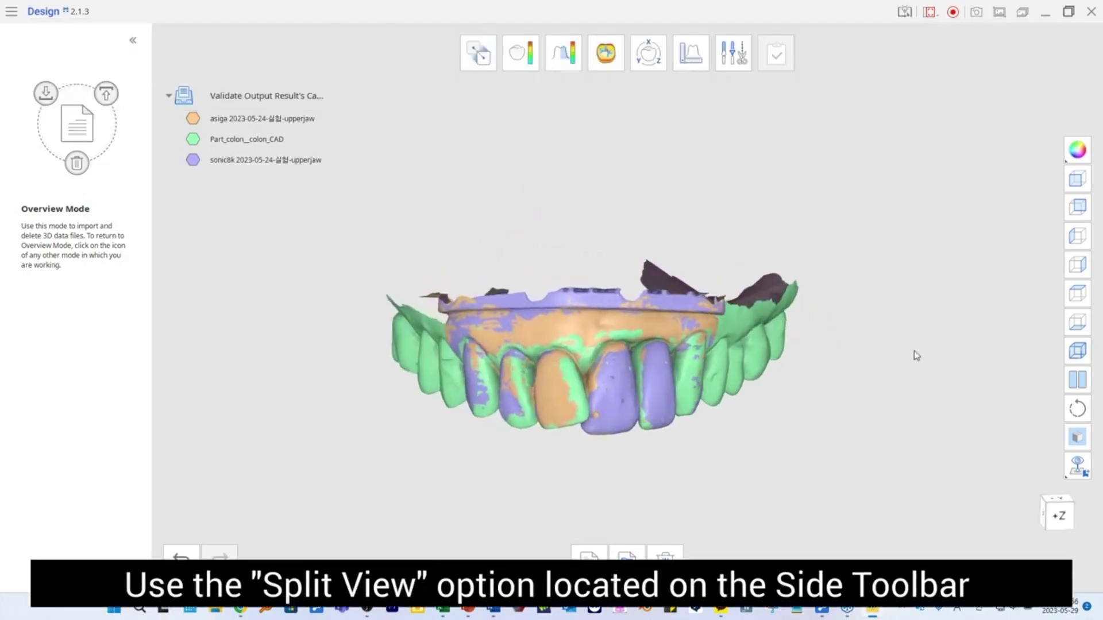
# - Split the view: sonic8k with the CAD on the left, asiga with the CAD on the right
pyautogui.click(1078, 380)
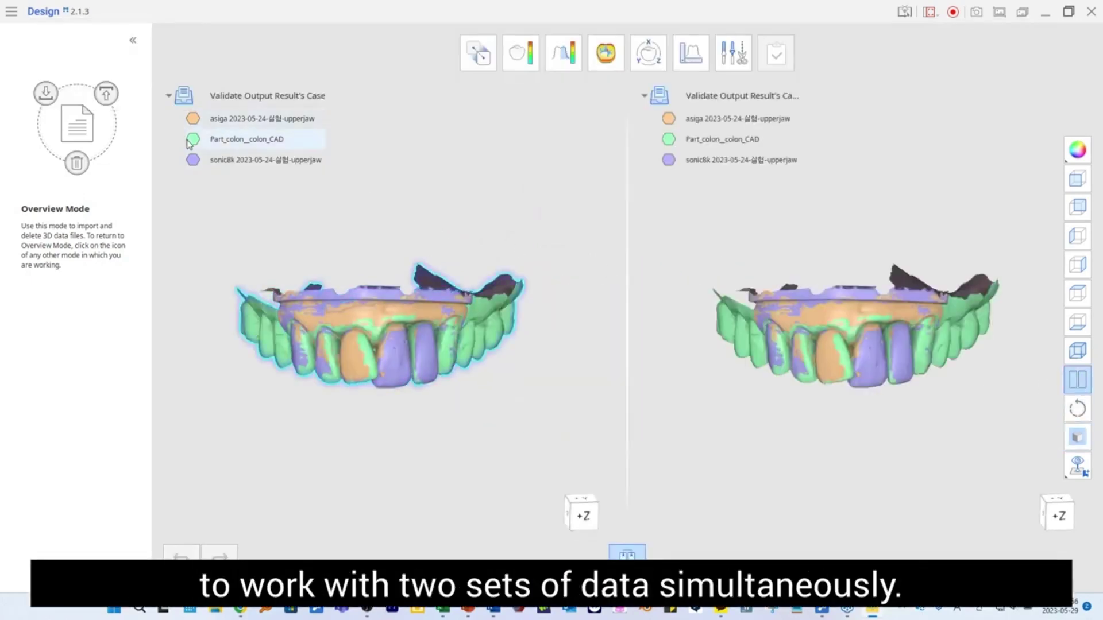
pyautogui.click(193, 119)
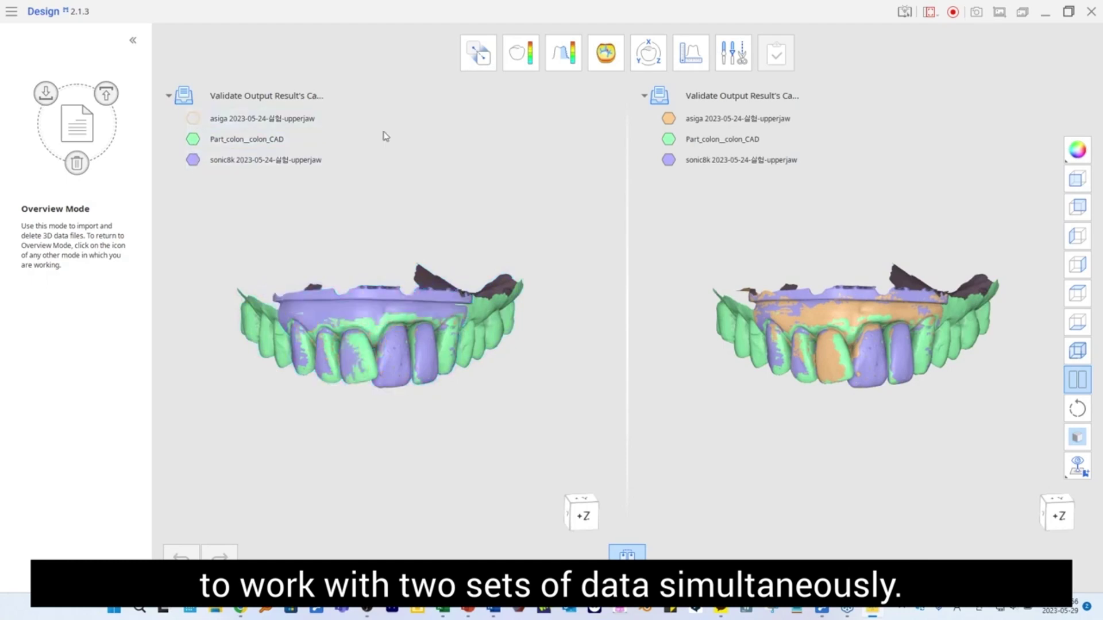
pyautogui.moveTo(726, 171)
pyautogui.click(668, 159)
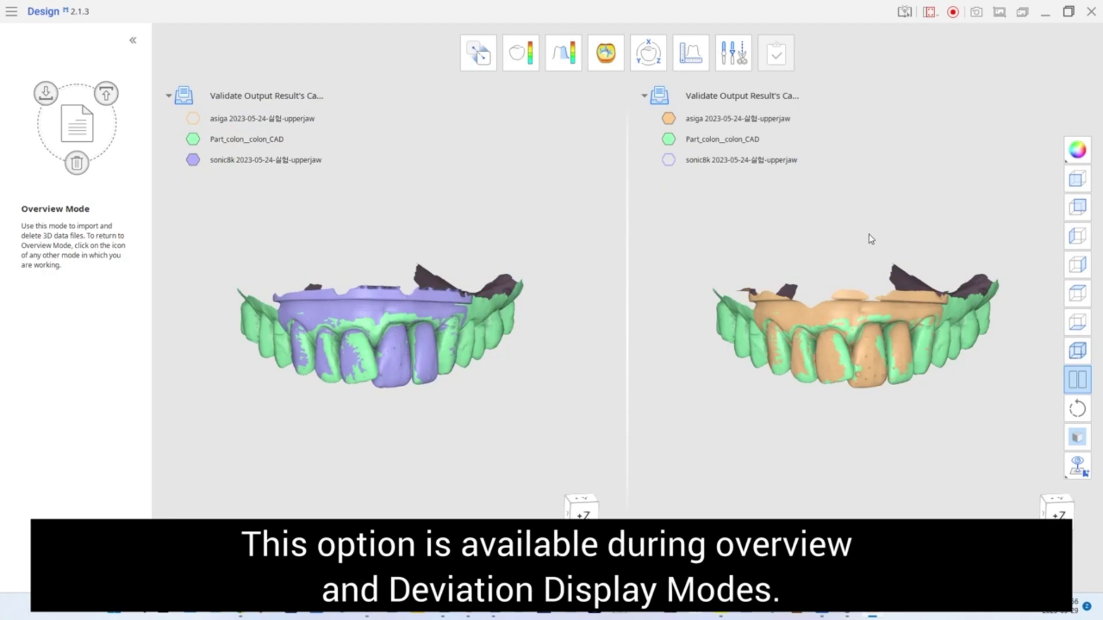
# - Start a deviation map with the laminate CAD as reference and sonic8k as target
pyautogui.click(510, 60)
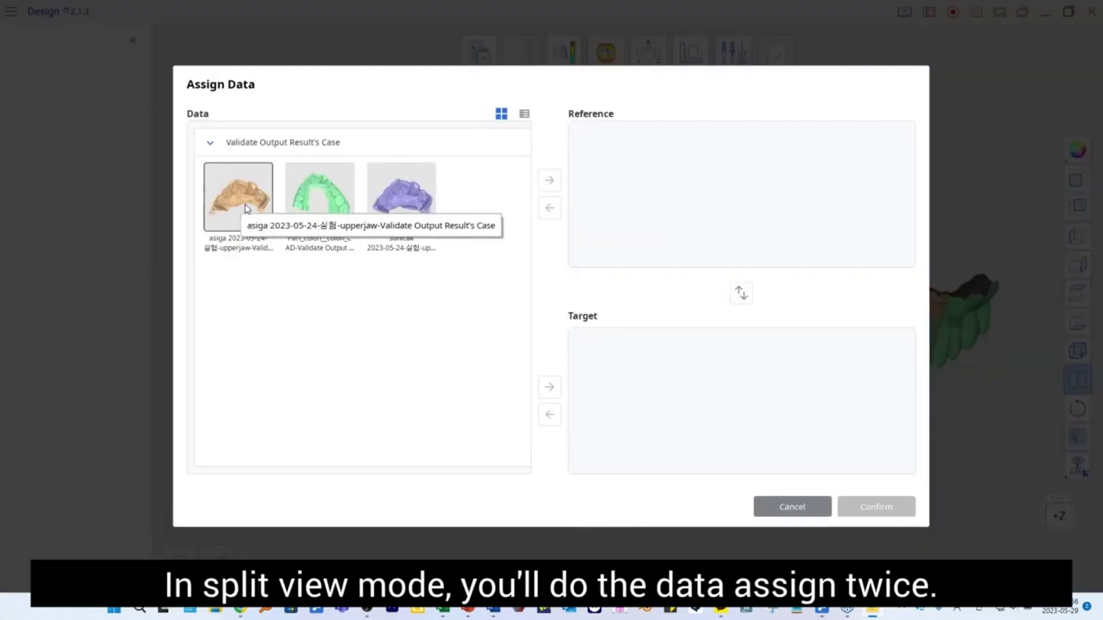
pyautogui.click(331, 204)
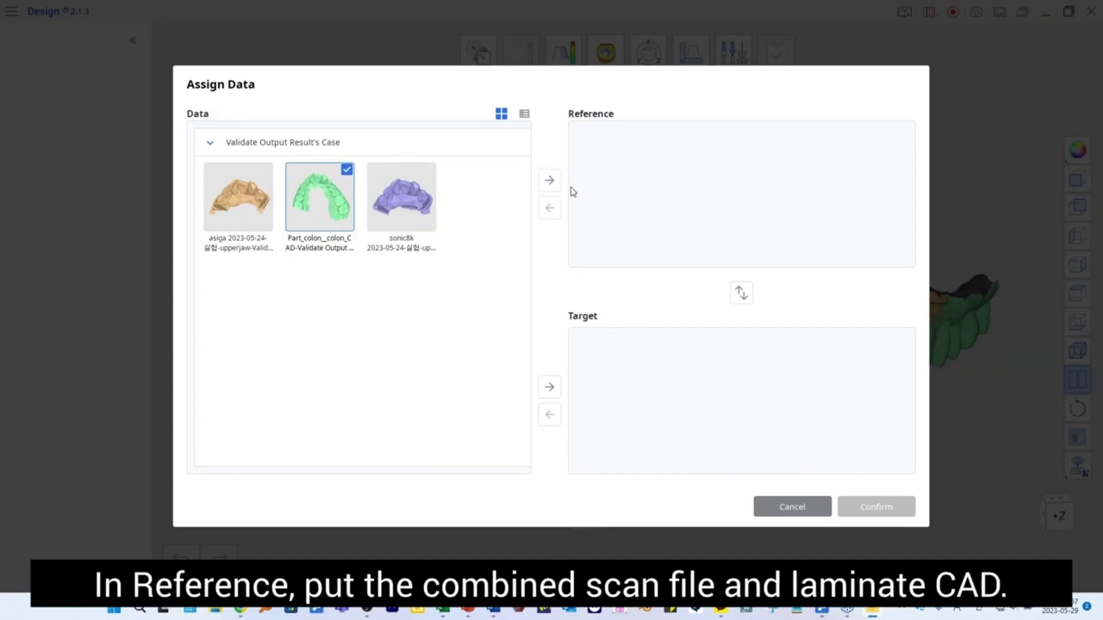
pyautogui.click(549, 180)
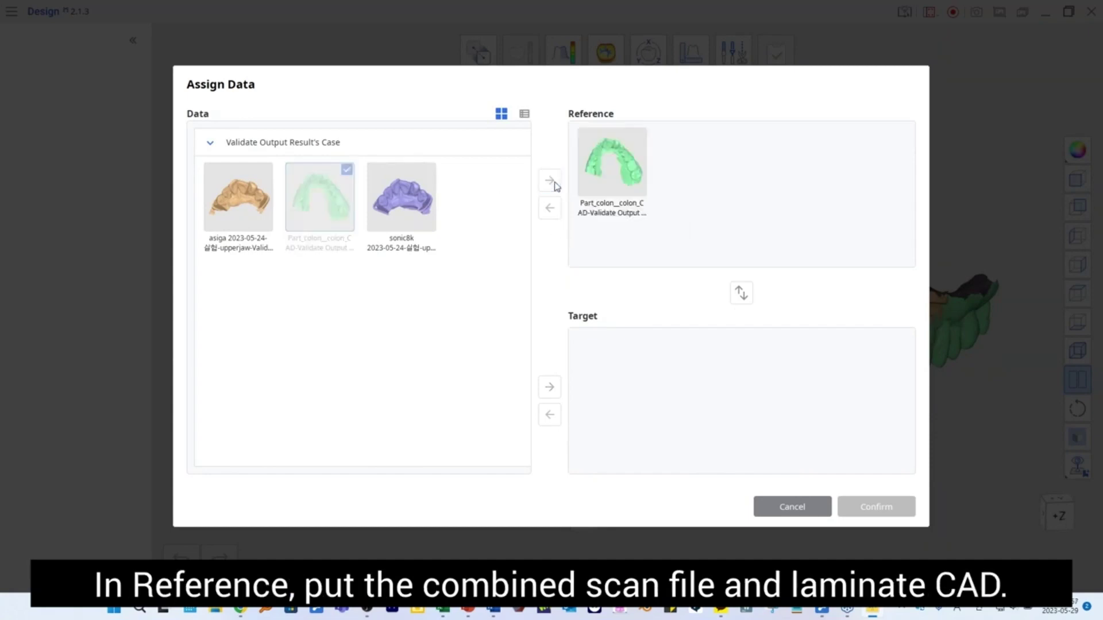
pyautogui.click(413, 202)
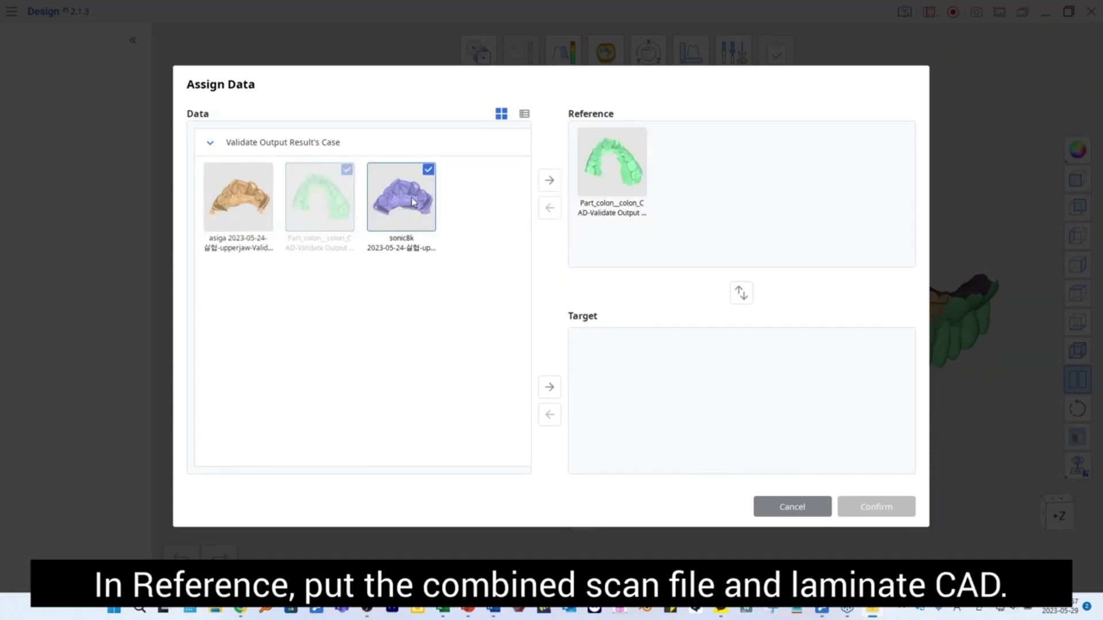
pyautogui.click(549, 386)
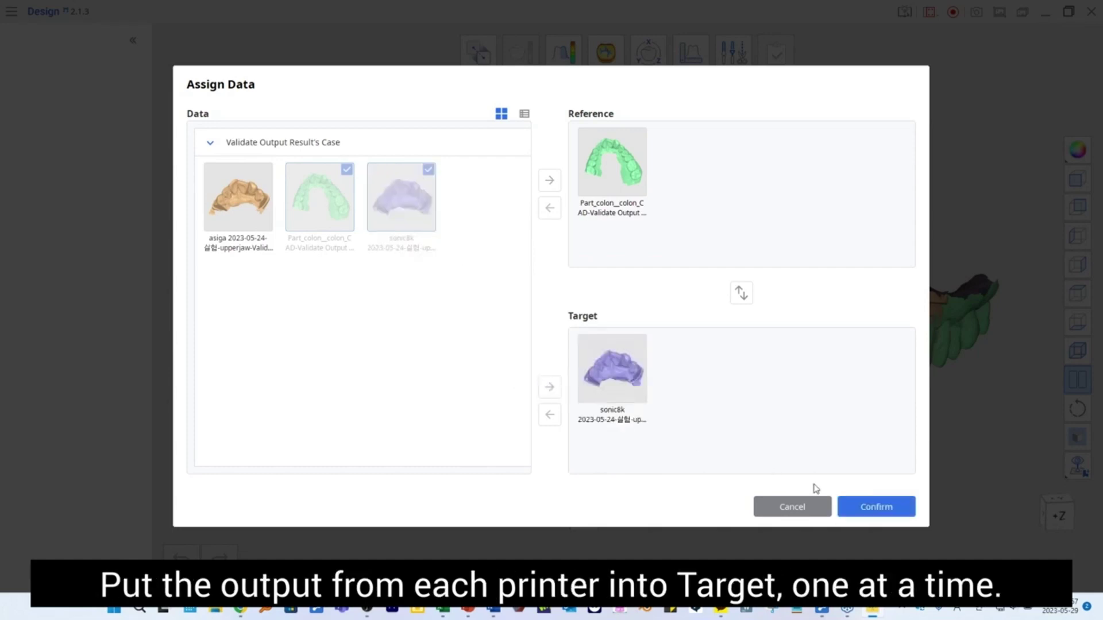
pyautogui.click(881, 506)
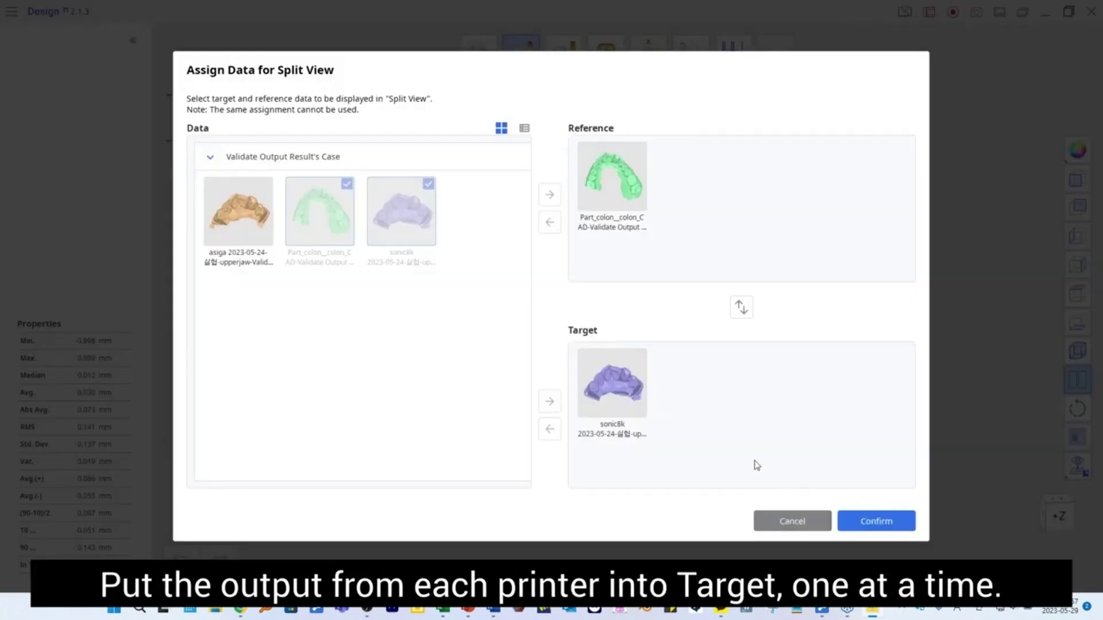
# - Replace sonic8k with asiga as the target for the second view's deviation map
pyautogui.click(620, 388)
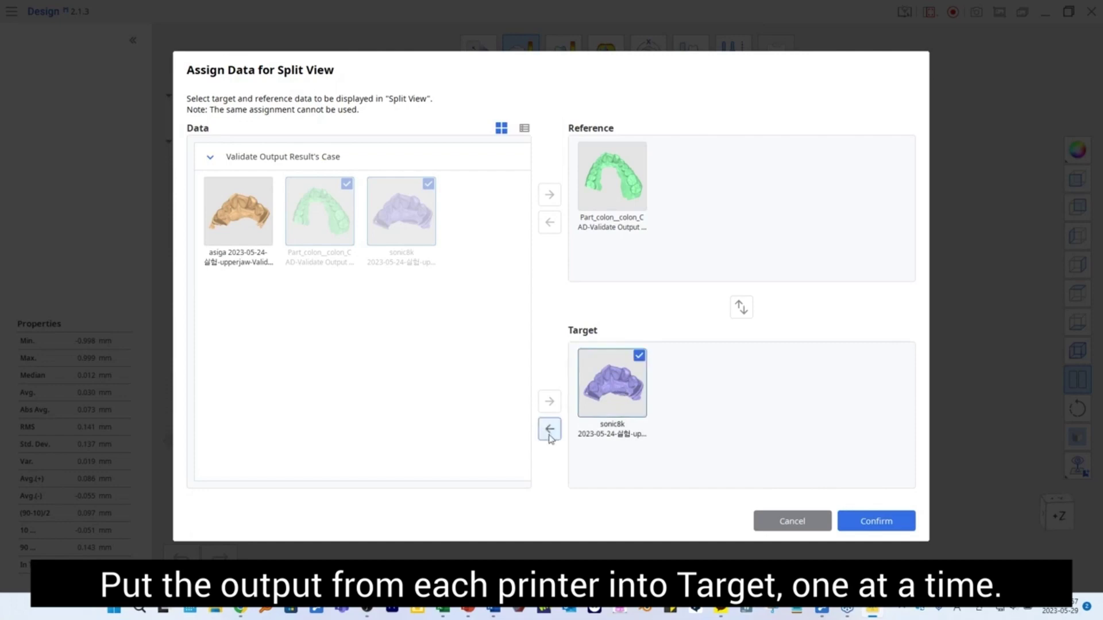
pyautogui.click(549, 429)
pyautogui.click(235, 216)
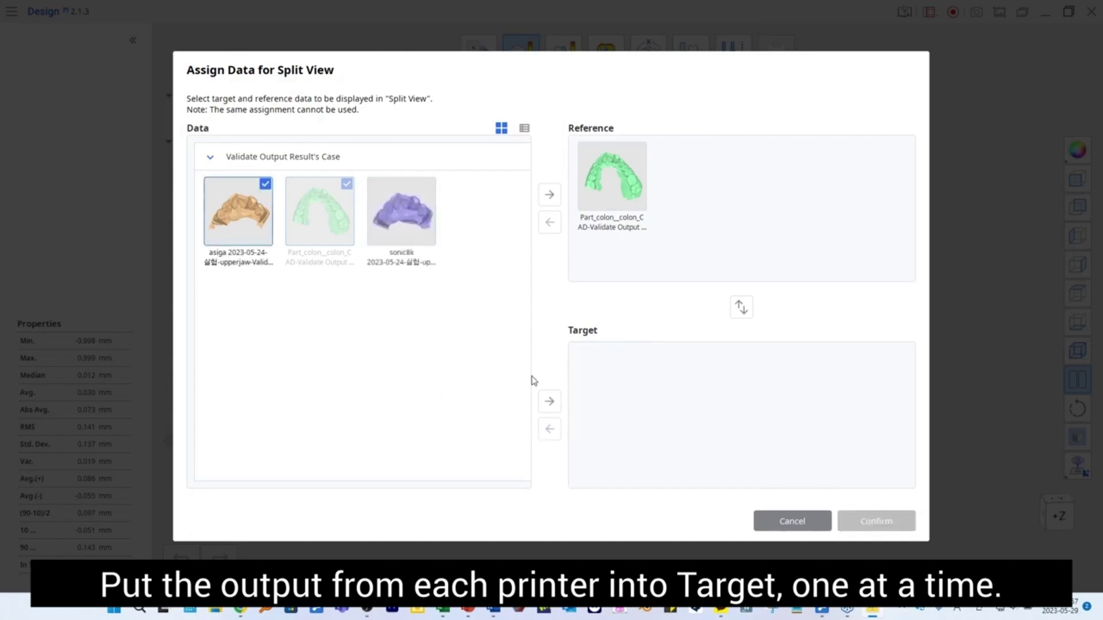
pyautogui.click(549, 401)
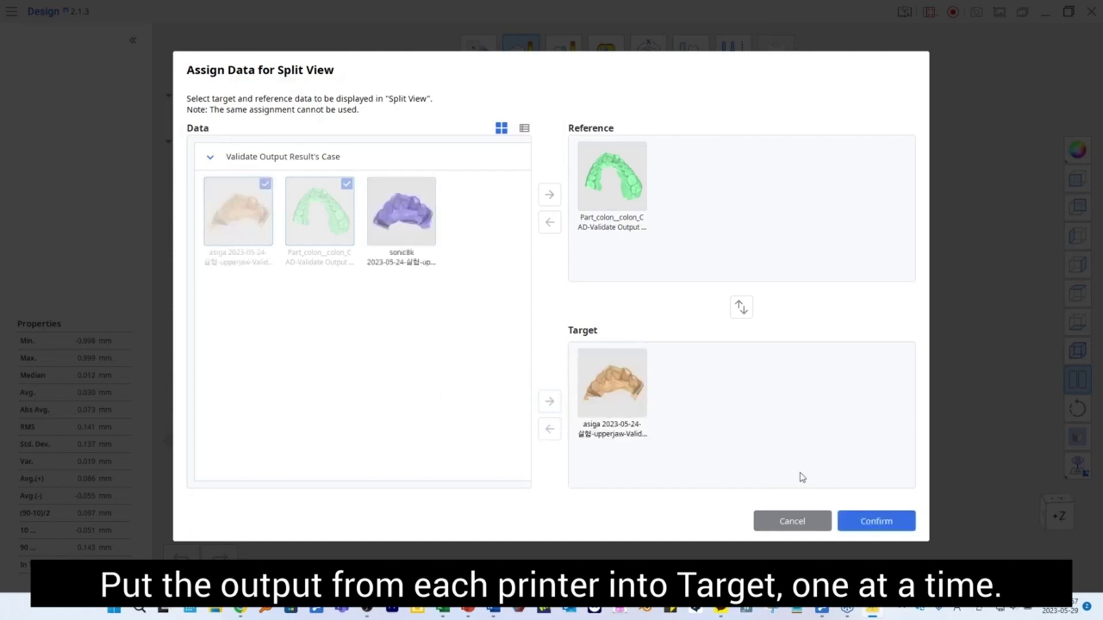
pyautogui.click(877, 522)
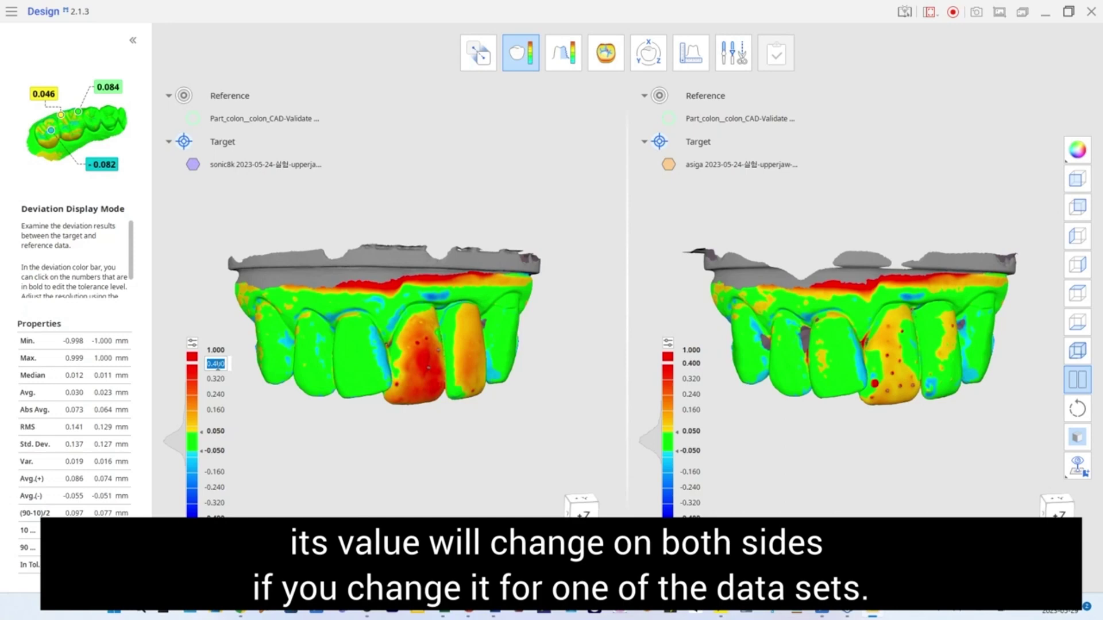
# - Pin deviation readings on both laminates (0.217 left; 0.090 and 0.065 right), then enter Measurement mode
pyautogui.click(425, 365)
pyautogui.click(425, 365)
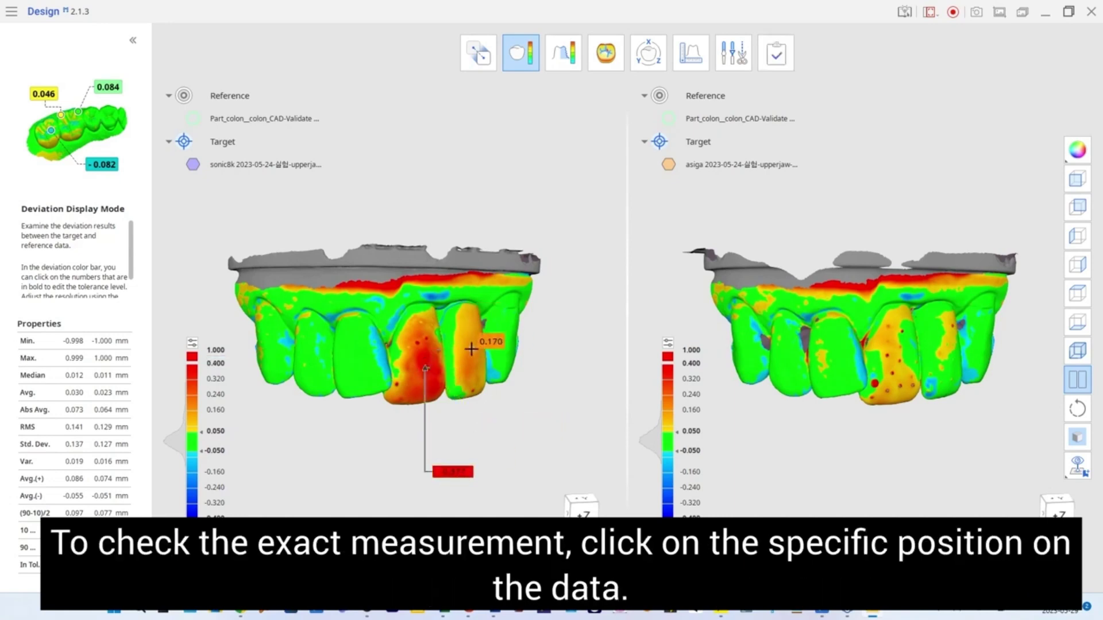
pyautogui.click(469, 368)
pyautogui.click(895, 357)
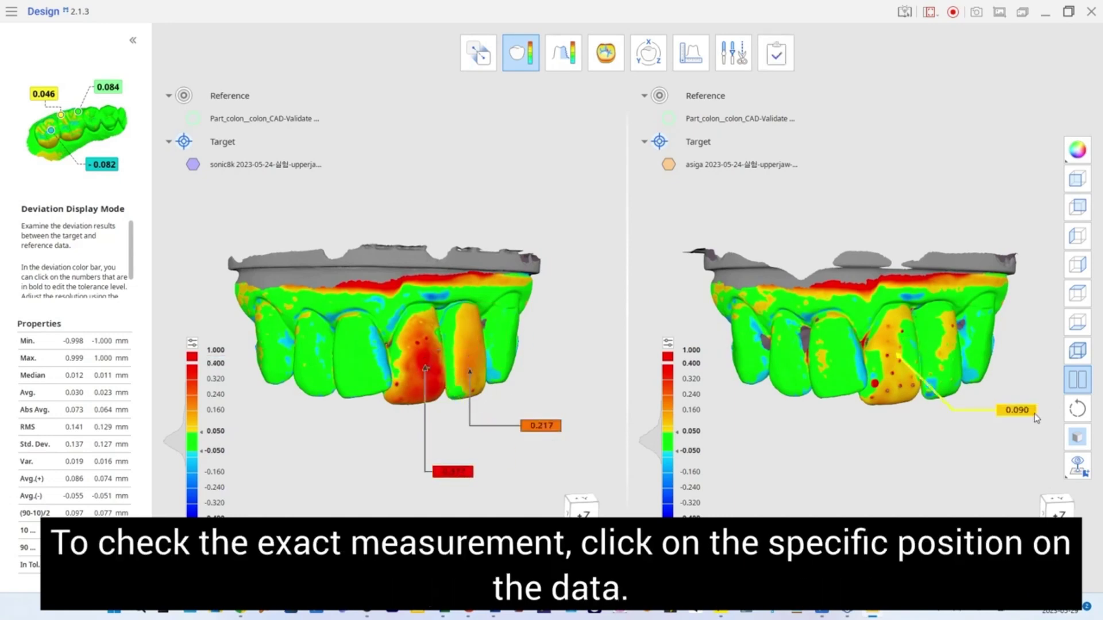
pyautogui.click(949, 339)
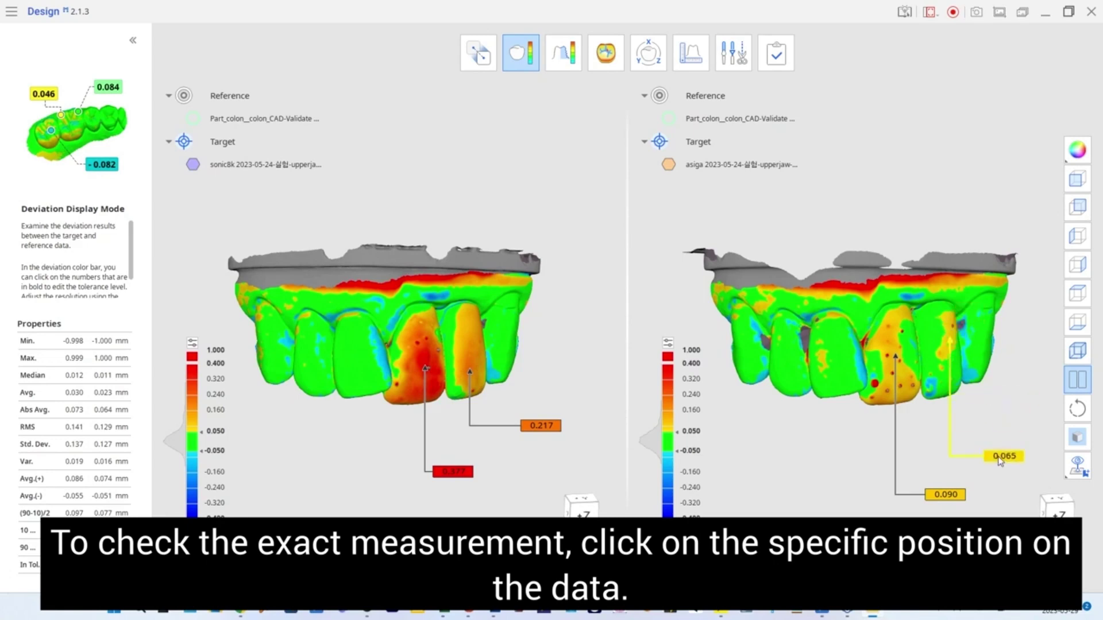
pyautogui.click(697, 66)
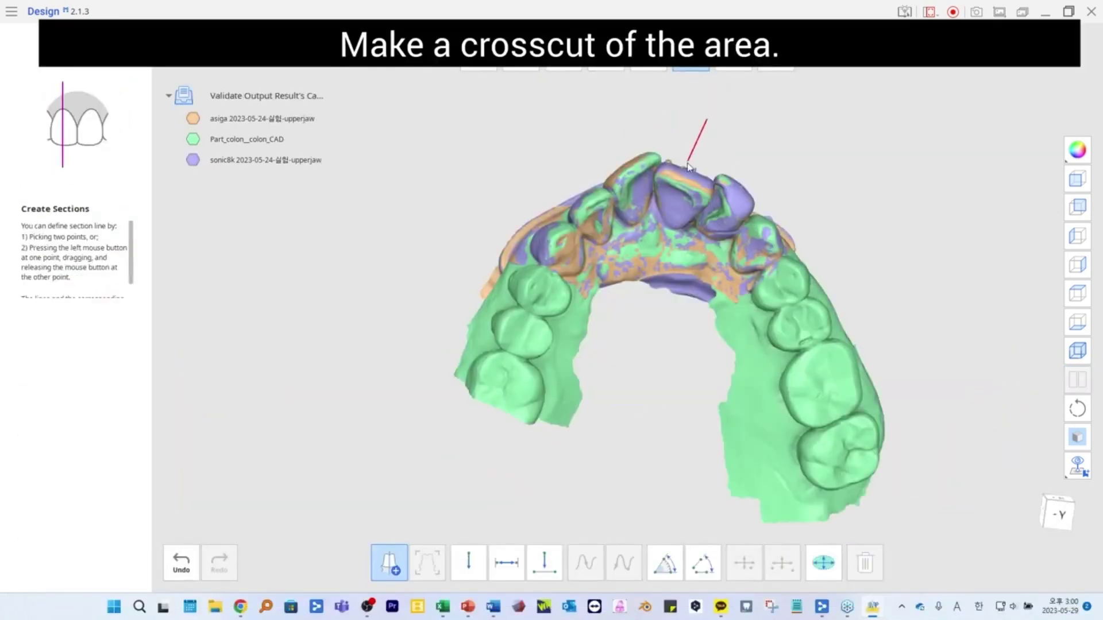
# - Draw section lines across the front teeth
pyautogui.moveTo(689, 167); pyautogui.dragTo(643, 303)
pyautogui.moveTo(792, 145); pyautogui.dragTo(659, 263)
pyautogui.moveTo(721, 302); pyautogui.dragTo(610, 347, button='right')
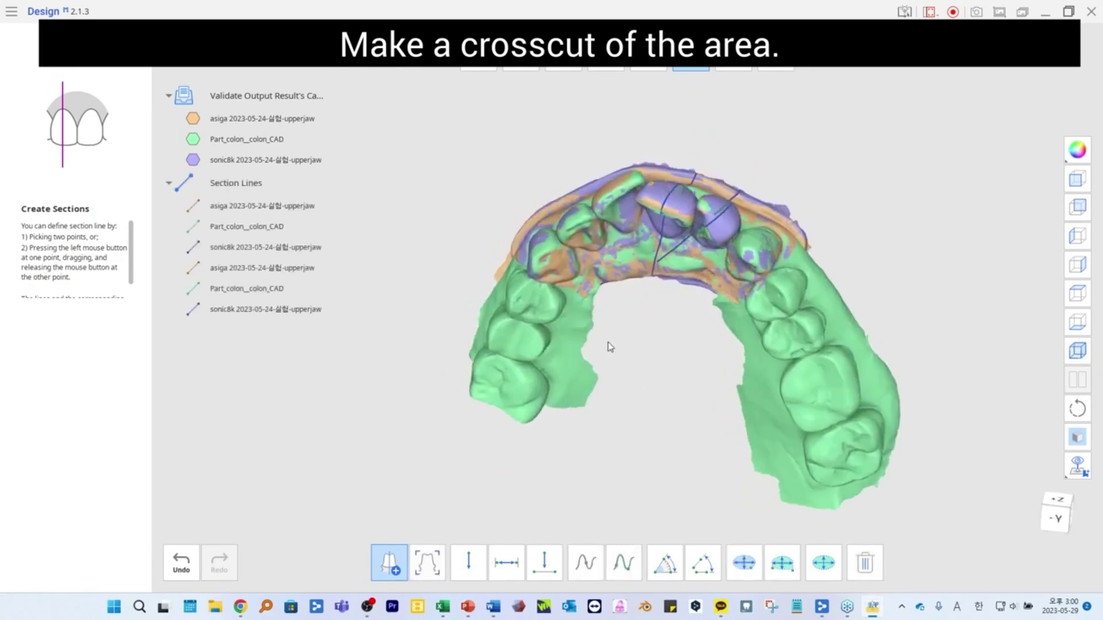
pyautogui.moveTo(584, 131); pyautogui.dragTo(678, 314)
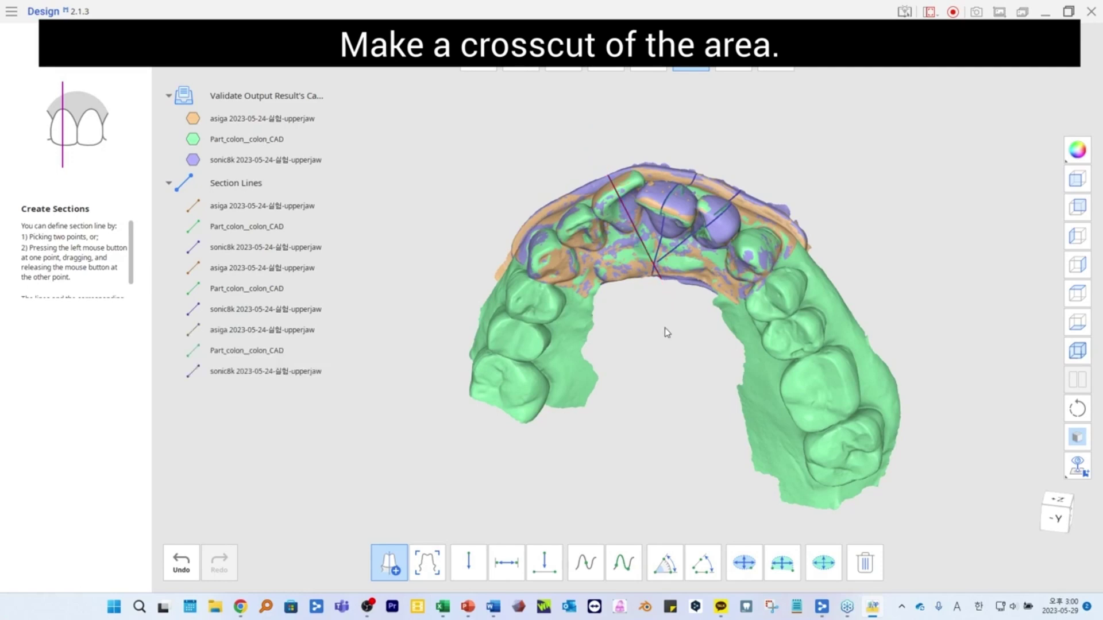
# - Show only the section curves, hiding the jaw models, and turn the view to separate the profiles
pyautogui.rightClick(213, 184)
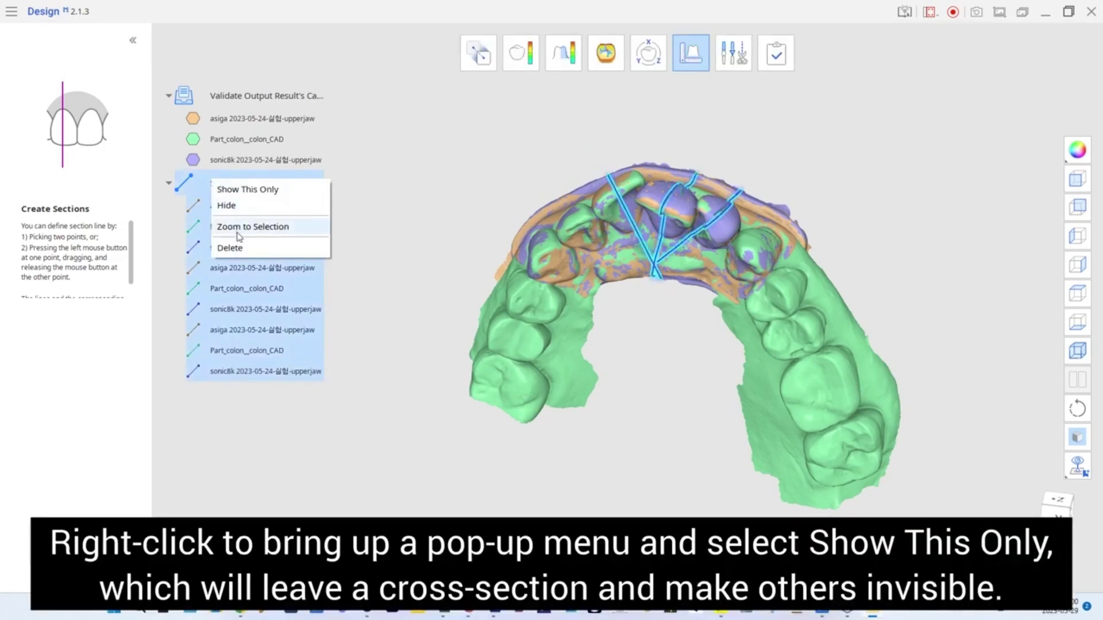
pyautogui.click(241, 191)
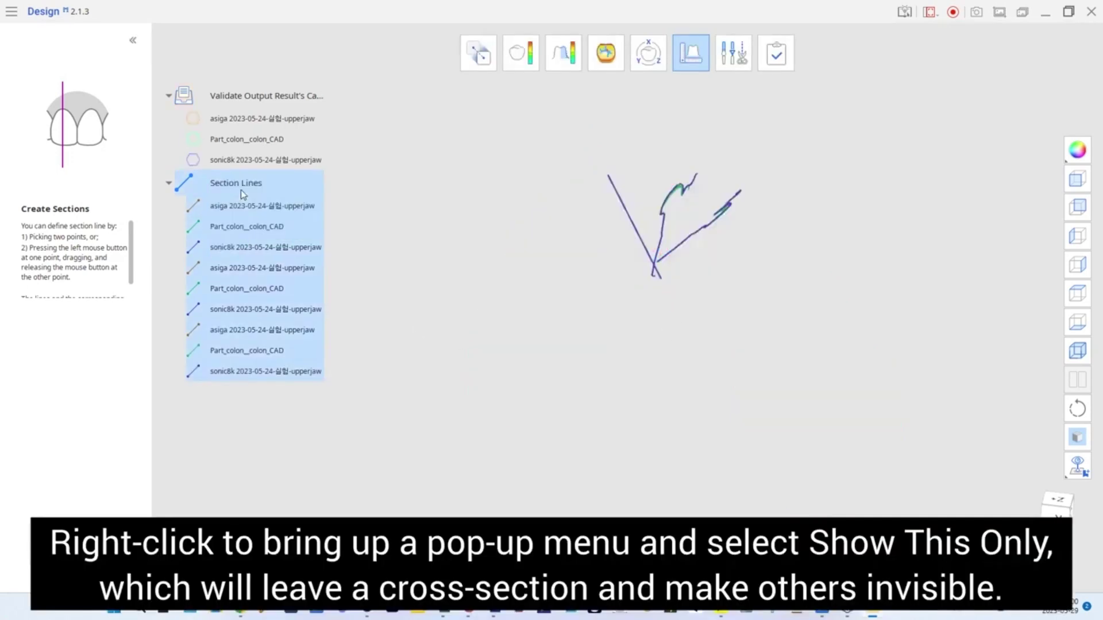
pyautogui.moveTo(763, 129); pyautogui.dragTo(924, 428, button='right')
pyautogui.scroll(3, 779, 366)
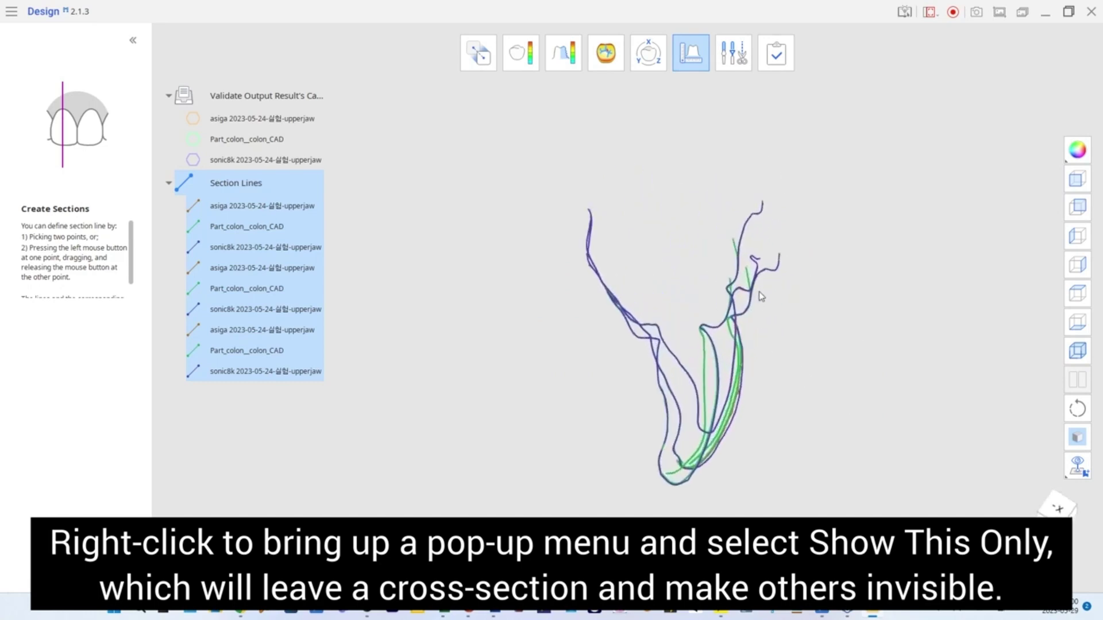
pyautogui.moveTo(779, 367); pyautogui.dragTo(845, 371, button='right')
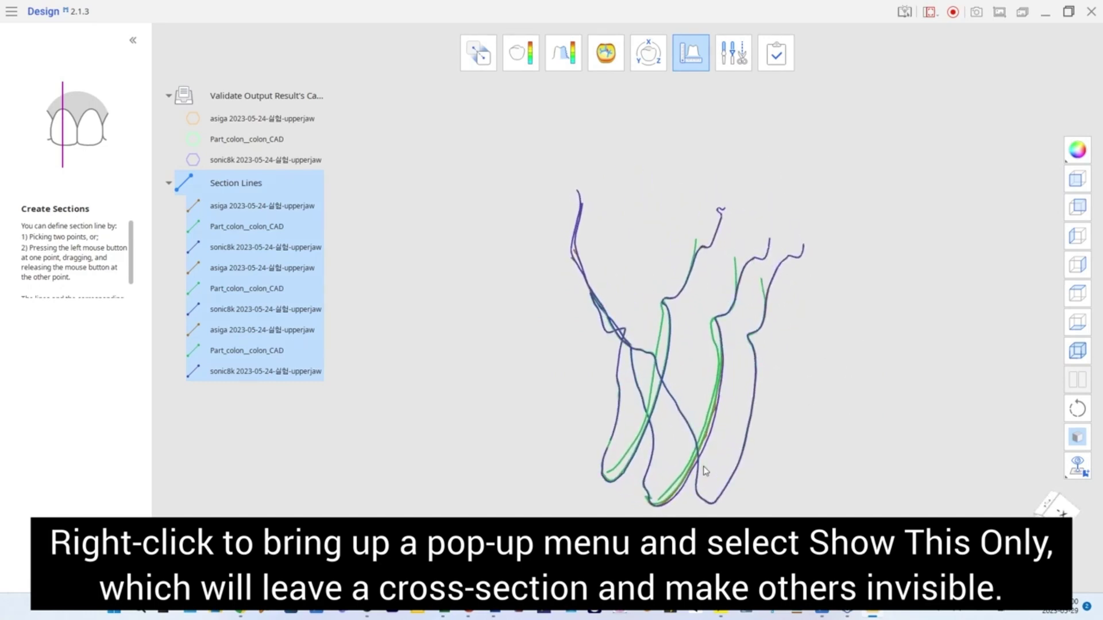
# - Measure a 0.048 mm two-point gap between section curves and move its label aside
pyautogui.scroll(5, 746, 390)
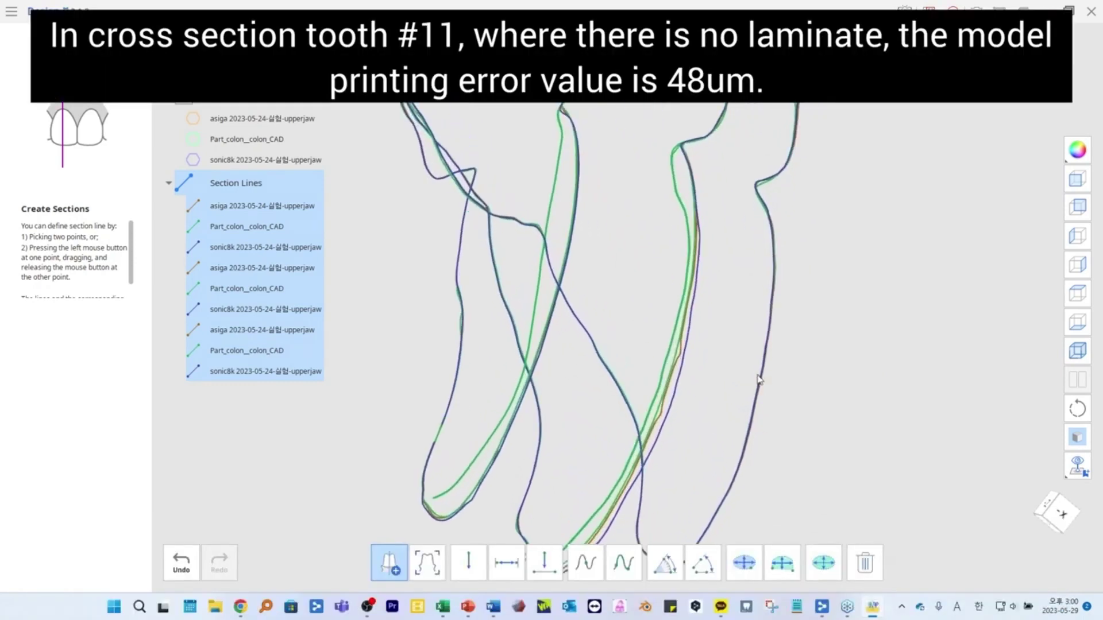
pyautogui.click(506, 573)
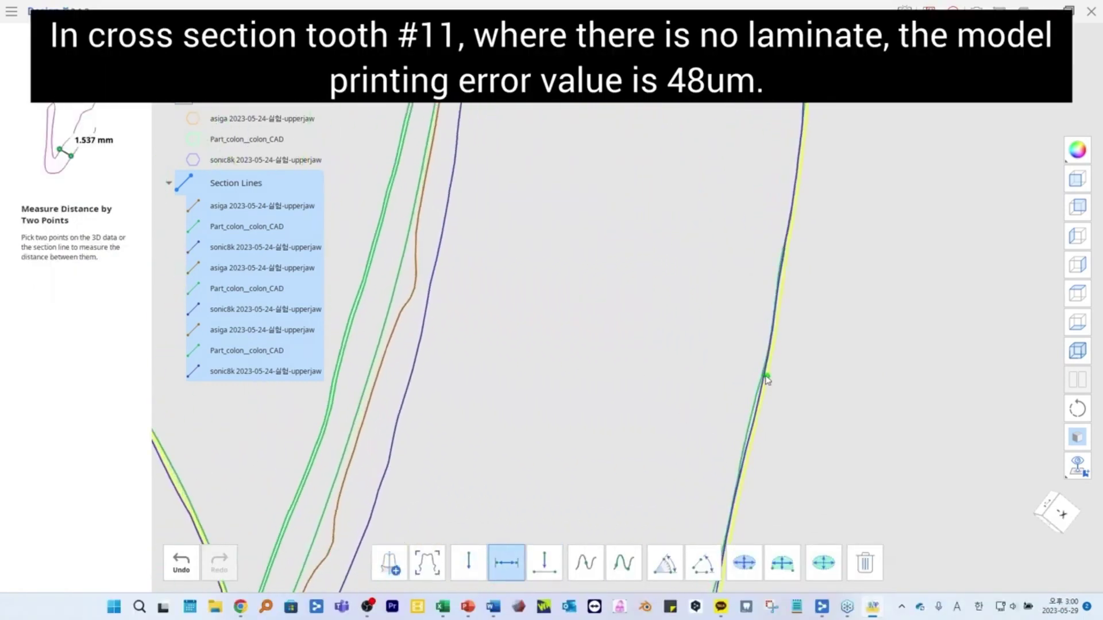
pyautogui.click(751, 424)
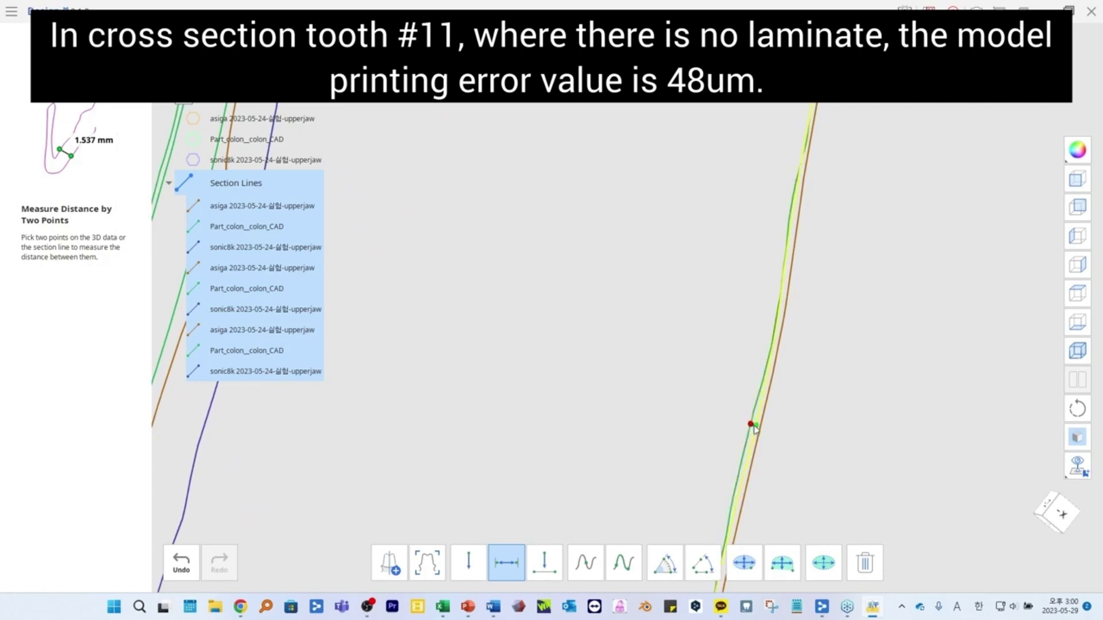
pyautogui.click(758, 430)
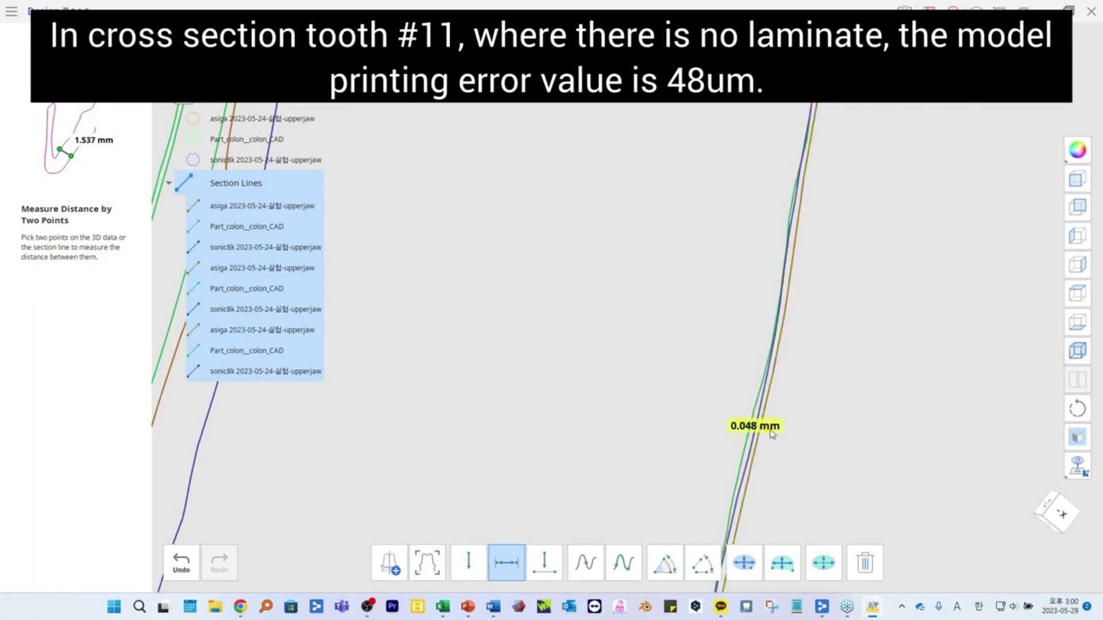
pyautogui.moveTo(771, 438); pyautogui.dragTo(905, 436)
# - On the next profile, measure 0.070 mm and 0.351 mm gaps and move both labels right
pyautogui.moveTo(867, 398); pyautogui.dragTo(759, 449, button='right')
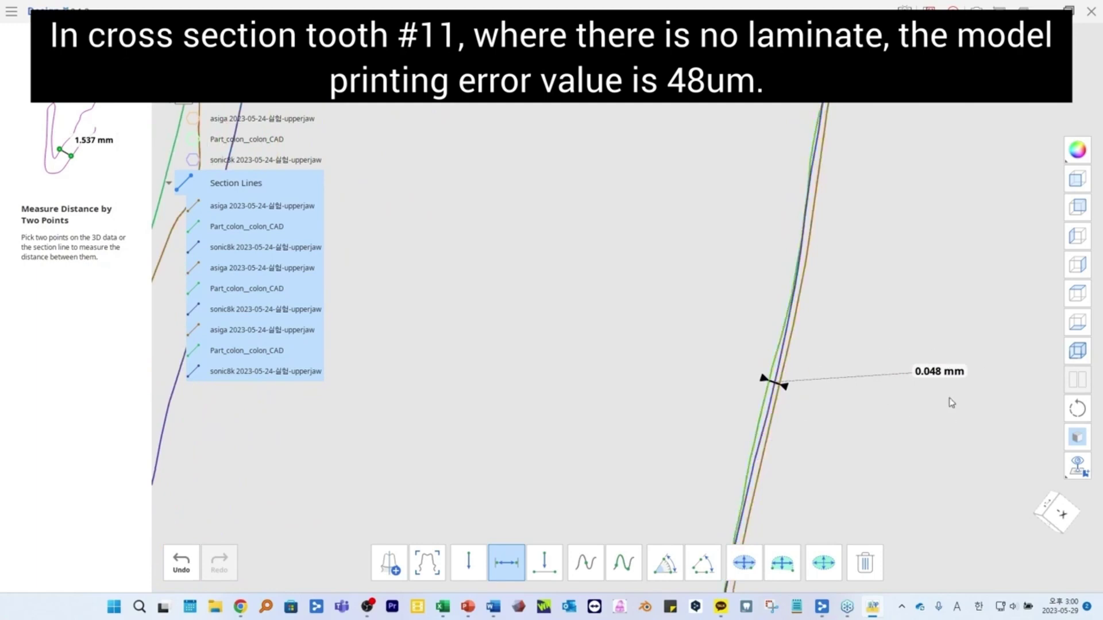
pyautogui.scroll(-8, 750, 352)
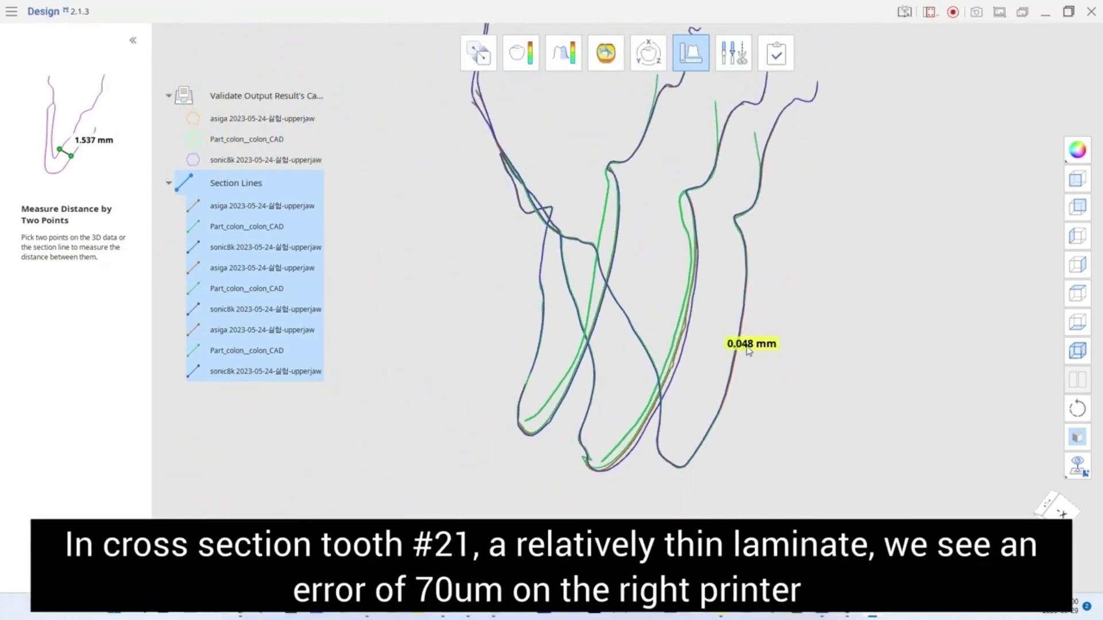
pyautogui.moveTo(748, 350); pyautogui.dragTo(642, 357, button='right')
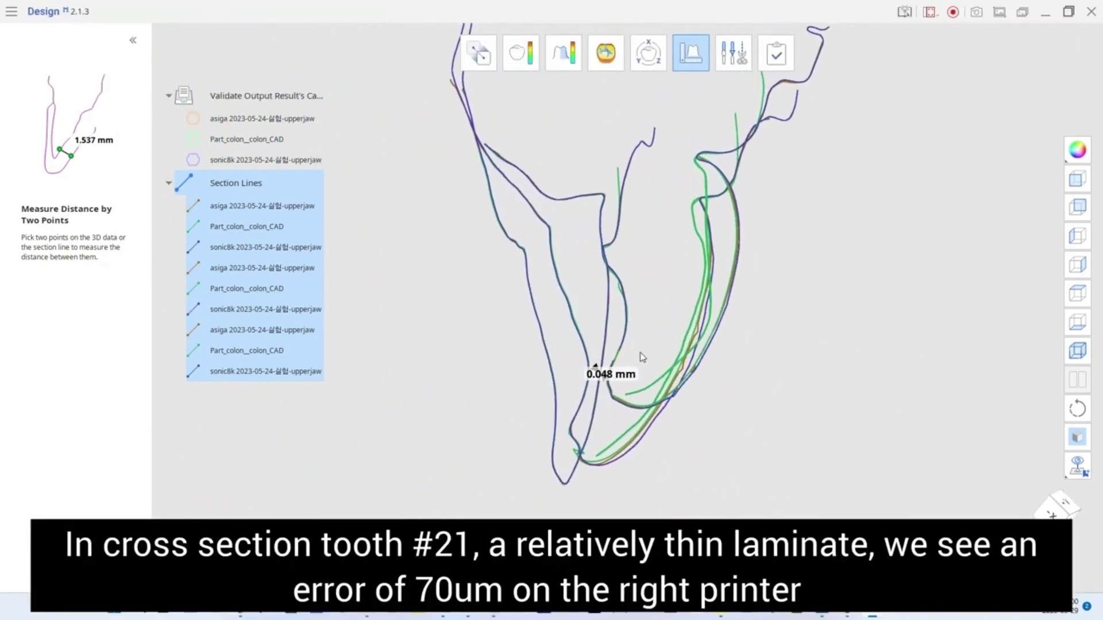
pyautogui.scroll(8, 642, 357)
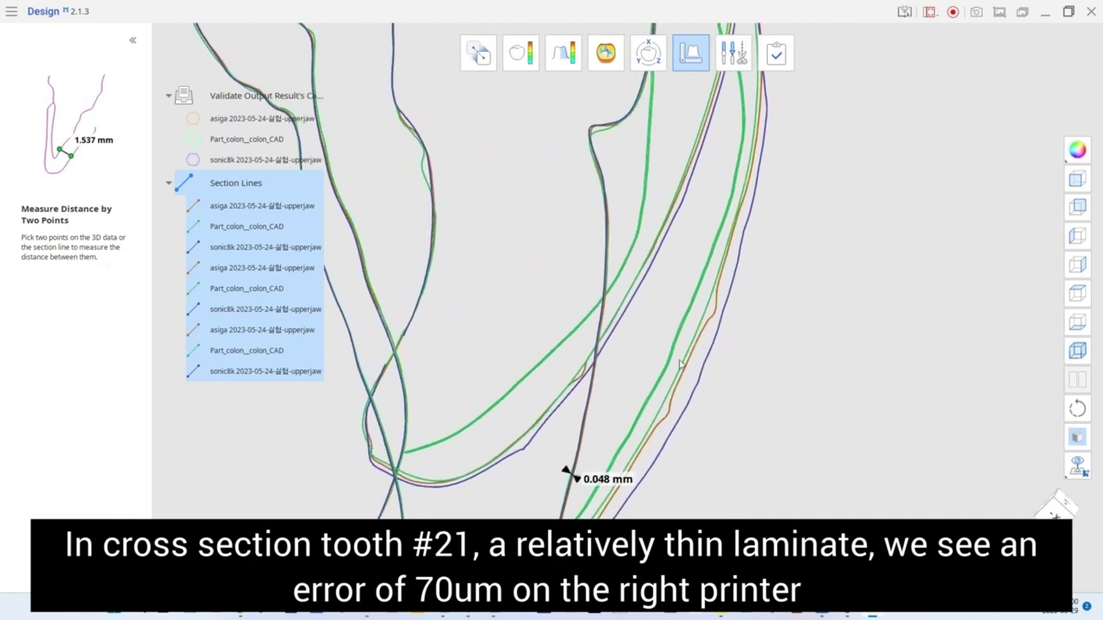
pyautogui.scroll(5, 682, 363)
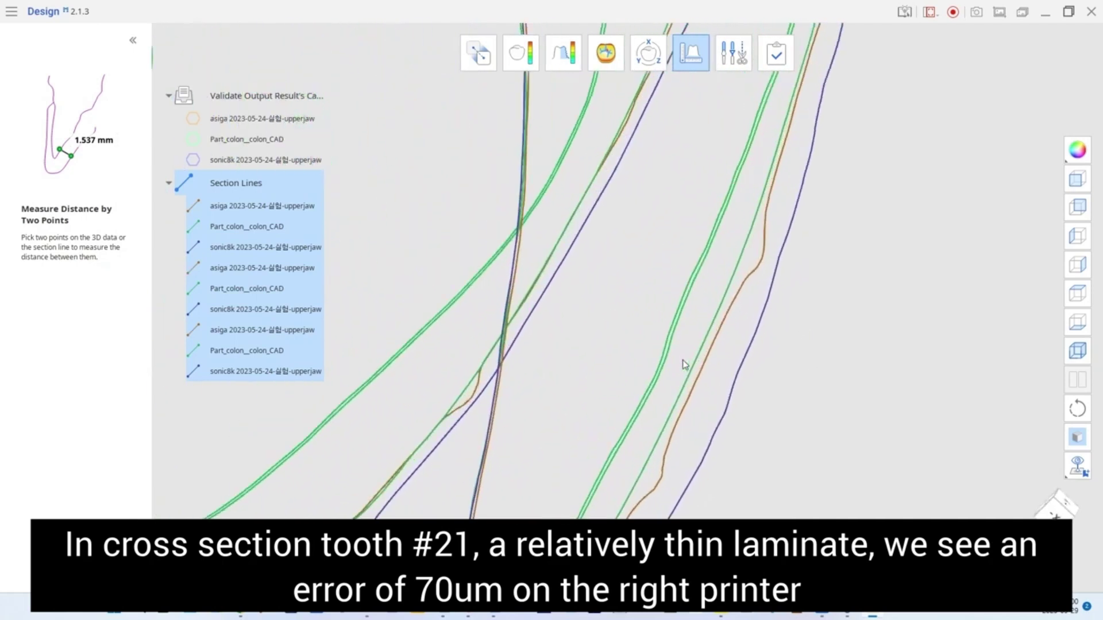
pyautogui.click(715, 344)
pyautogui.click(728, 353)
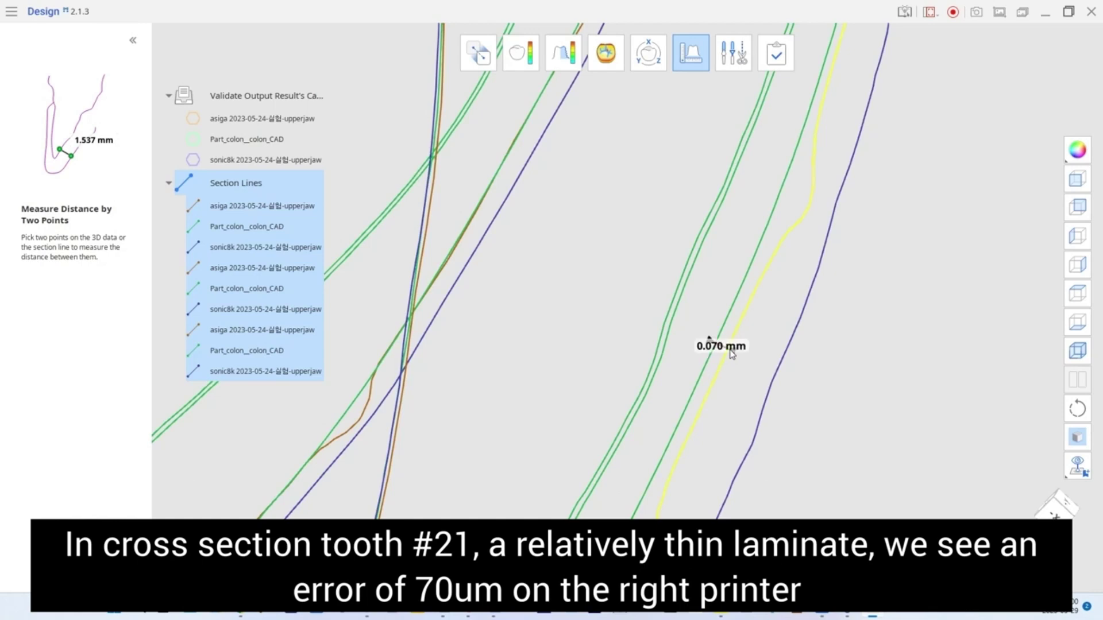
pyautogui.click(769, 385)
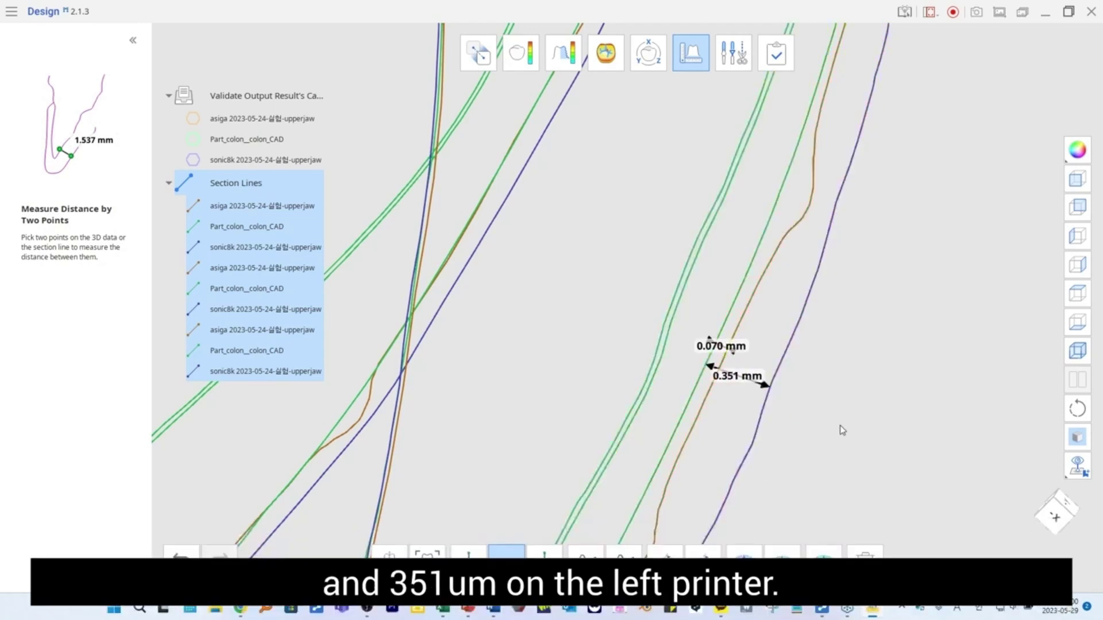
pyautogui.moveTo(725, 347); pyautogui.dragTo(858, 363)
pyautogui.moveTo(753, 383); pyautogui.dragTo(871, 402)
# - Measure 0.055 mm and 0.173 mm gaps on the next tooth's section, moving labels aside
pyautogui.scroll(-5, 889, 264)
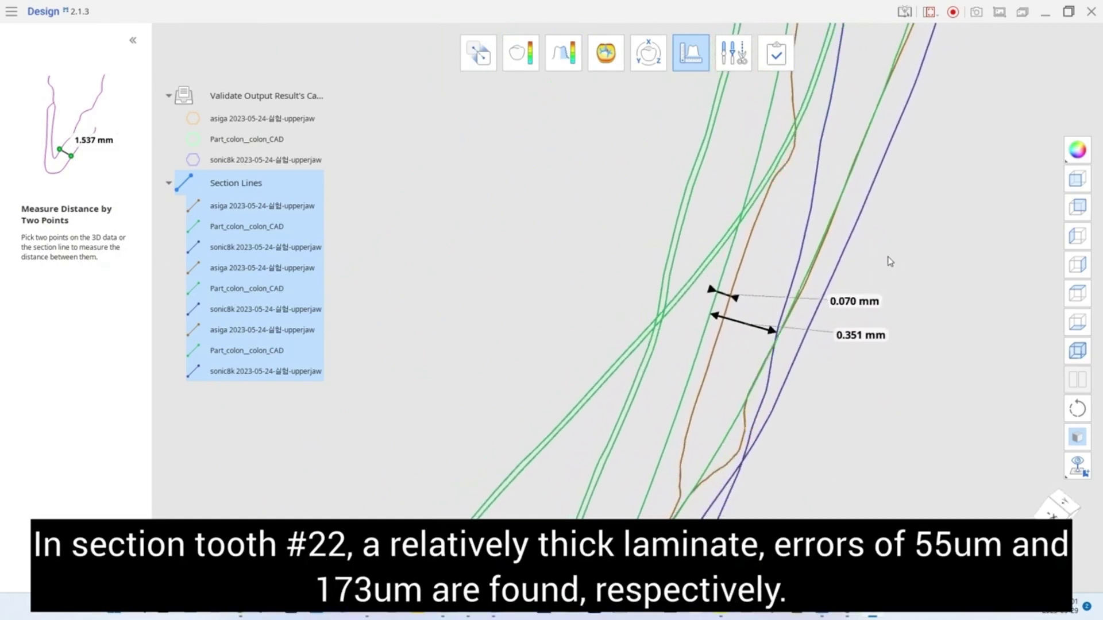
pyautogui.moveTo(941, 156); pyautogui.dragTo(797, 224, button='right')
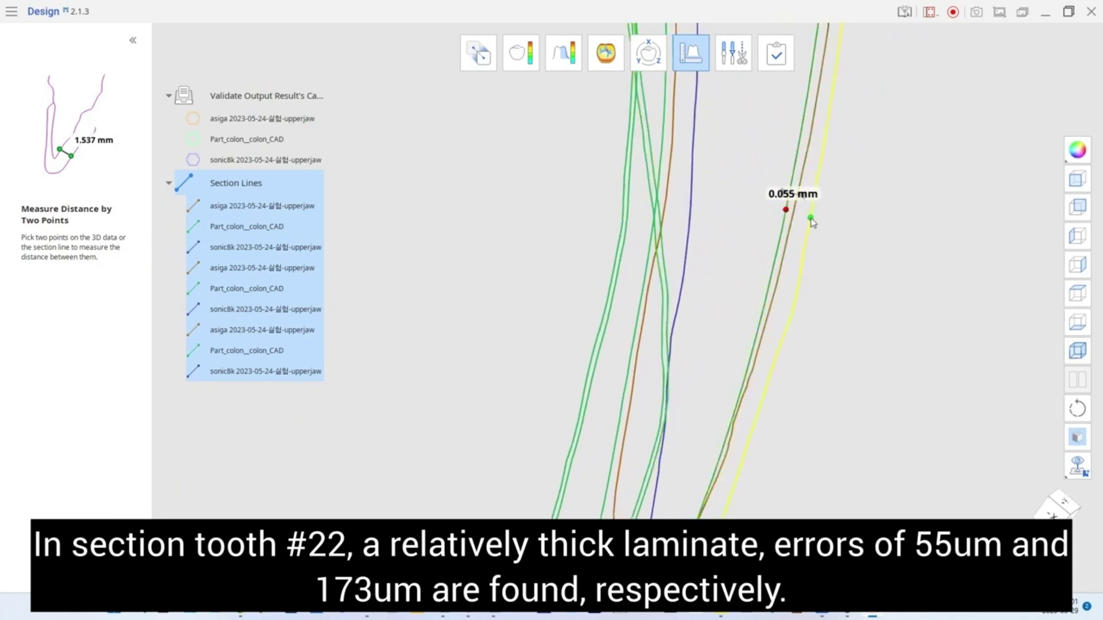
pyautogui.click(811, 218)
pyautogui.moveTo(793, 193); pyautogui.dragTo(912, 195)
pyautogui.moveTo(795, 214); pyautogui.dragTo(912, 230)
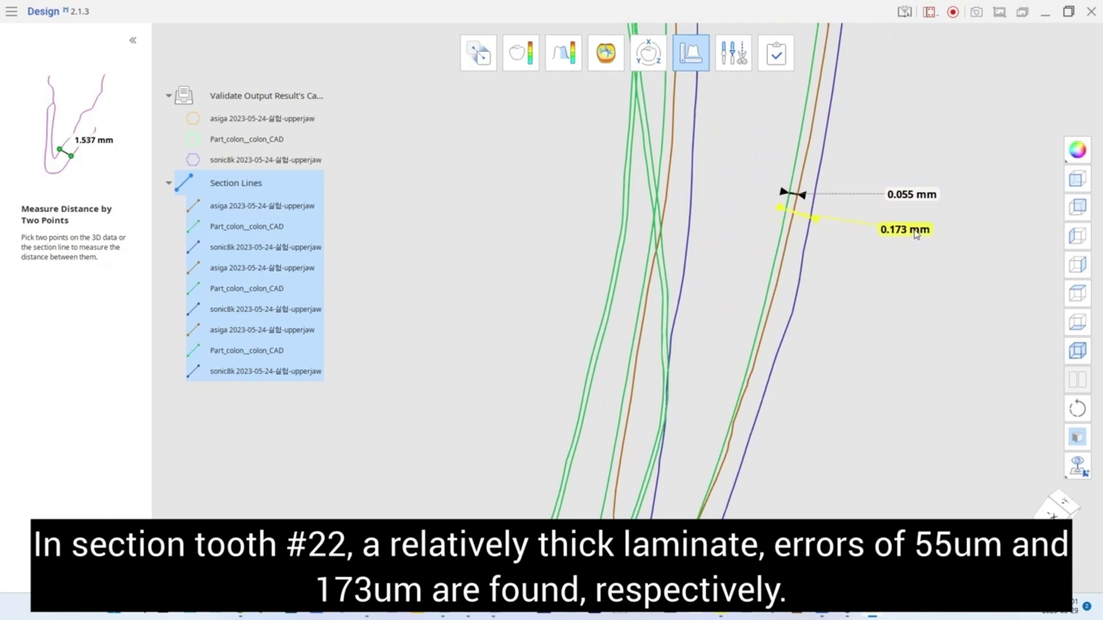
pyautogui.scroll(-5, 625, 217)
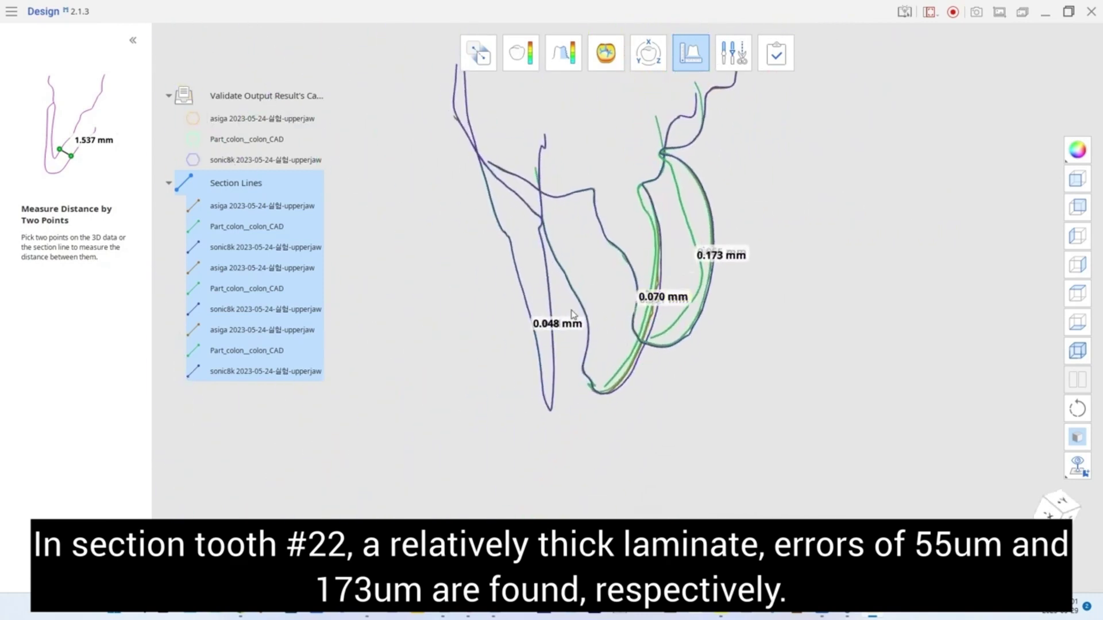